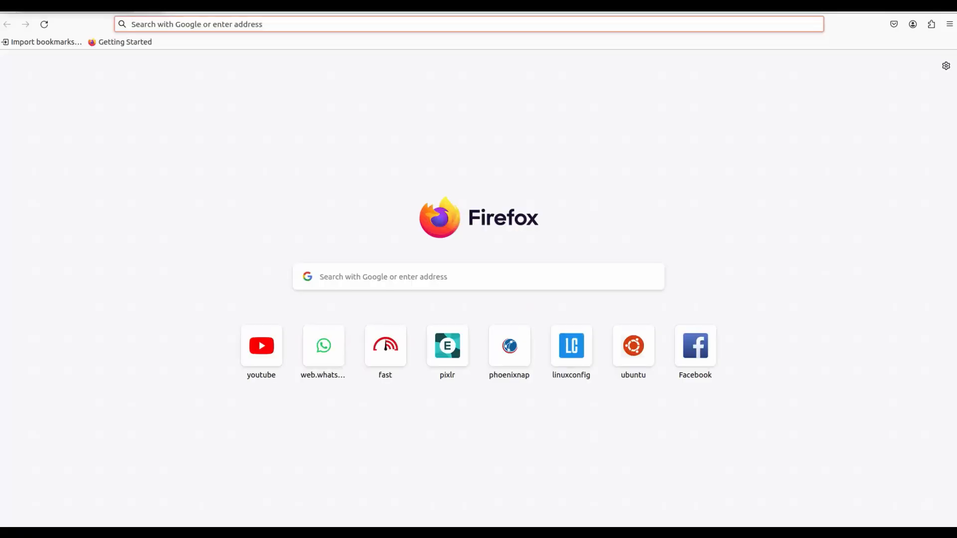
- Search 'ubuntu download' and open the Download Ubuntu Desktop page
click(230, 17)
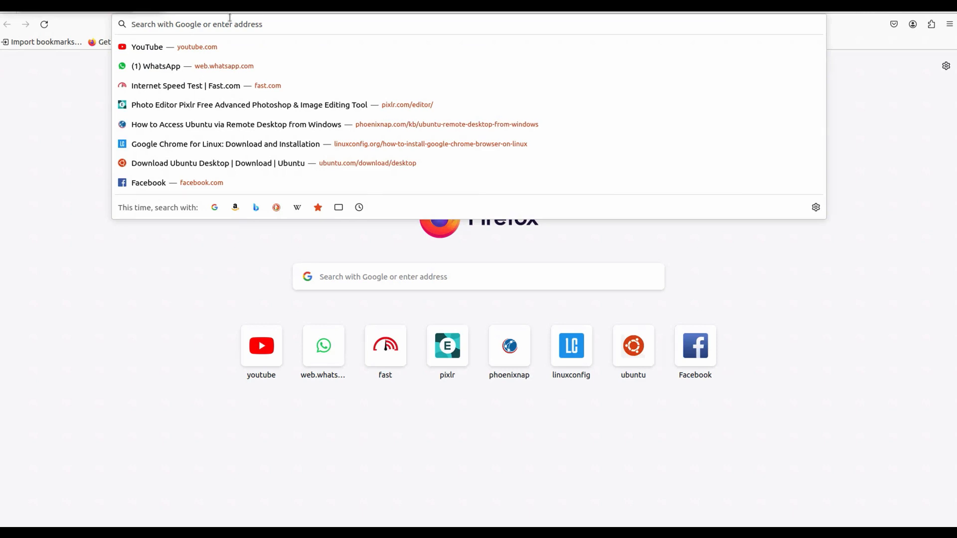
text(ubuntu download)
key(Return)
click(181, 158)
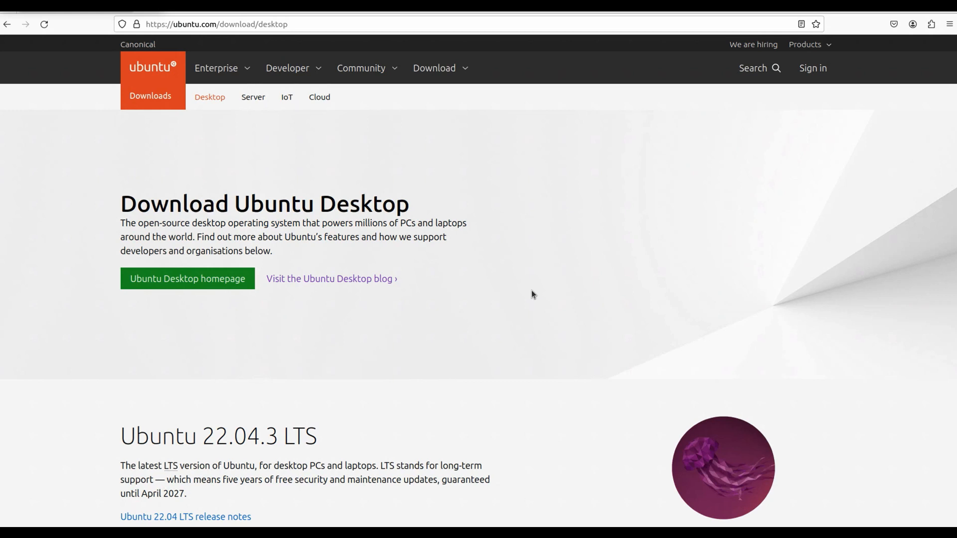
- Start the Ubuntu 22.04.3 download, cancel it, and switch to the existing ISO's folder
scroll(479, 279, down, 8)
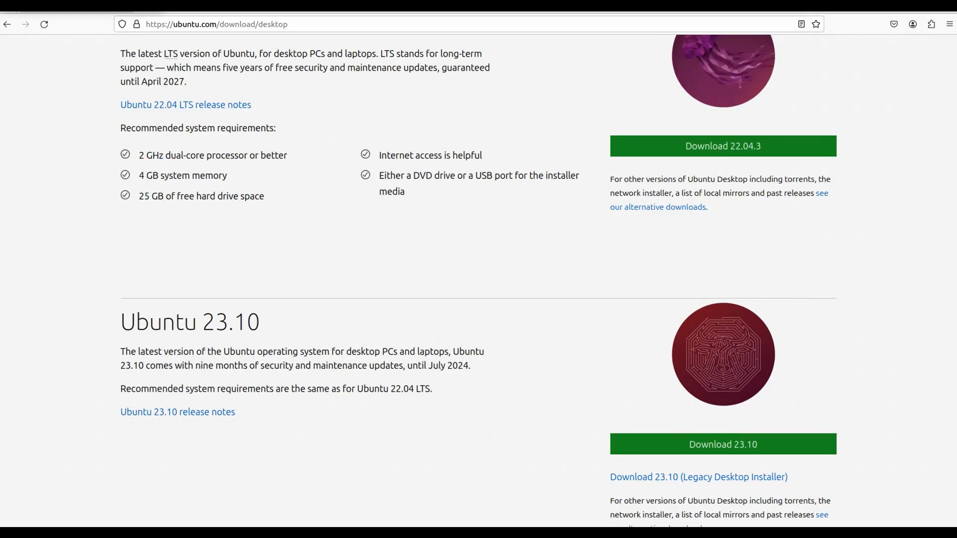
click(754, 150)
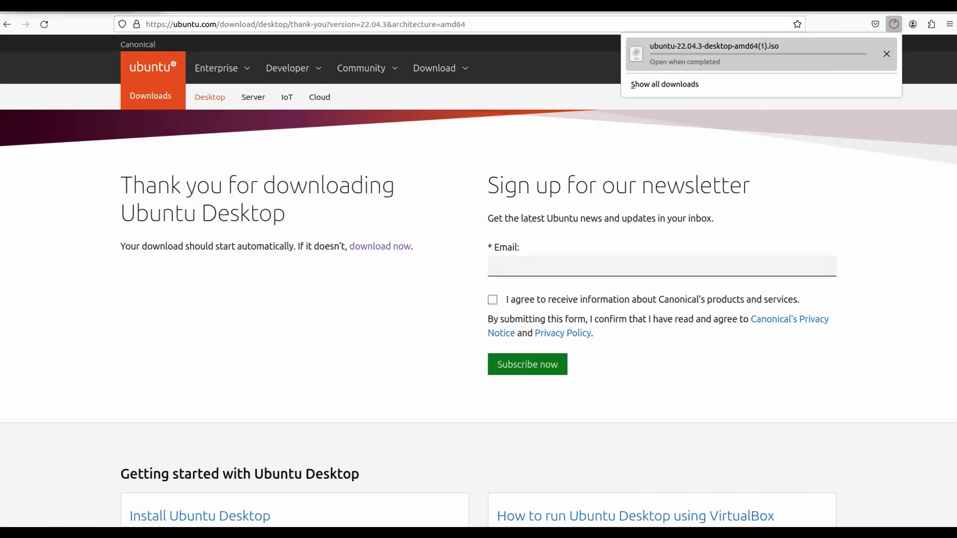
click(886, 54)
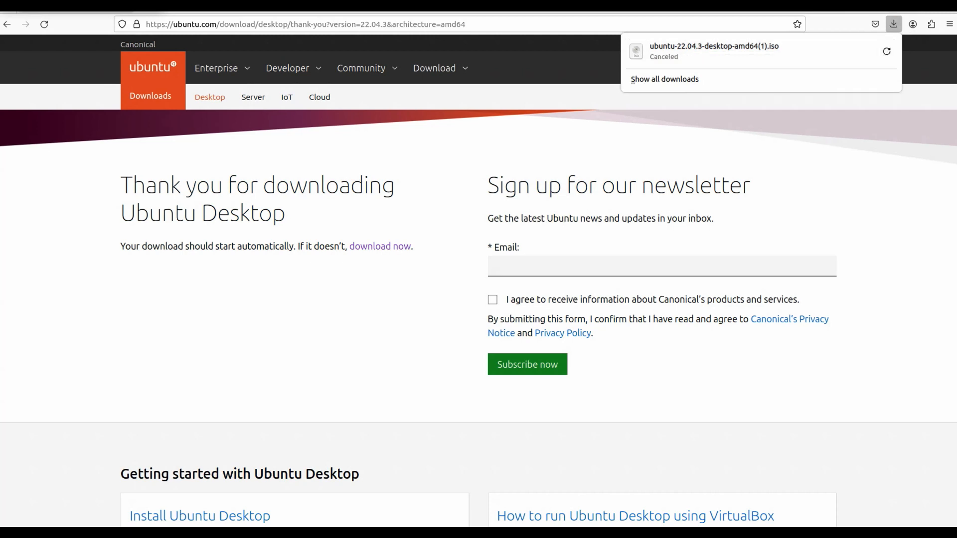
key(alt+Tab)
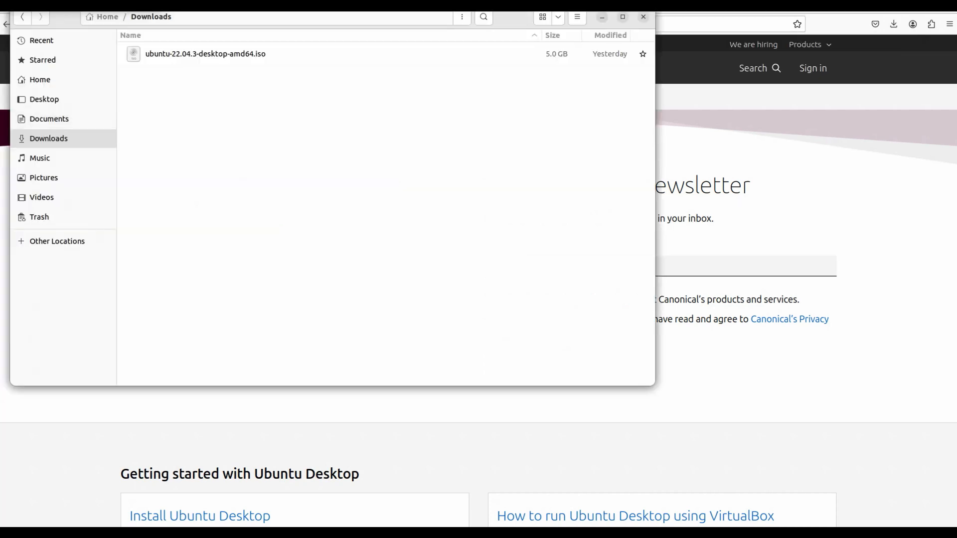
- Check the 5.0 GB ubuntu-22.04.3-desktop-amd64.iso in Downloads, then minimize the Files window
click(205, 54)
click(253, 87)
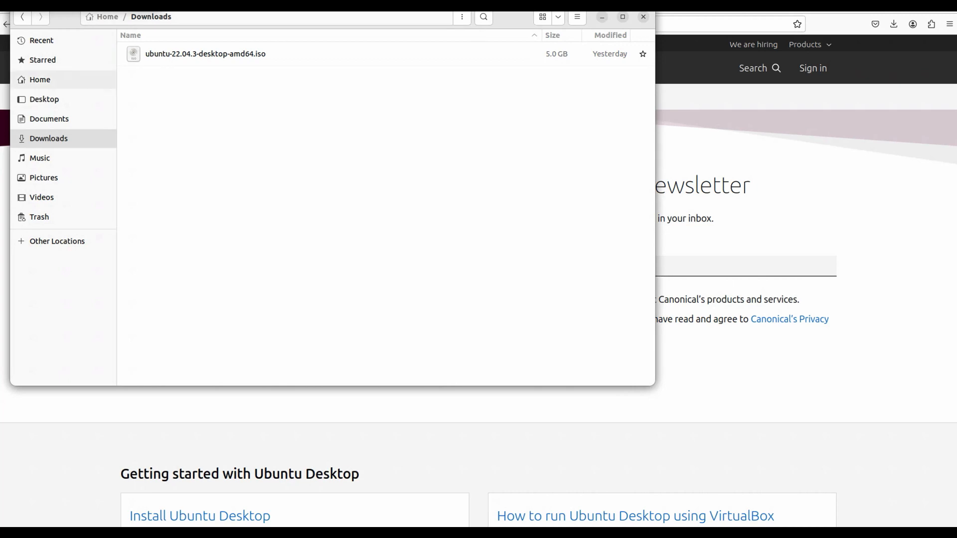
drag(65, 17, 77, 43)
click(36, 14)
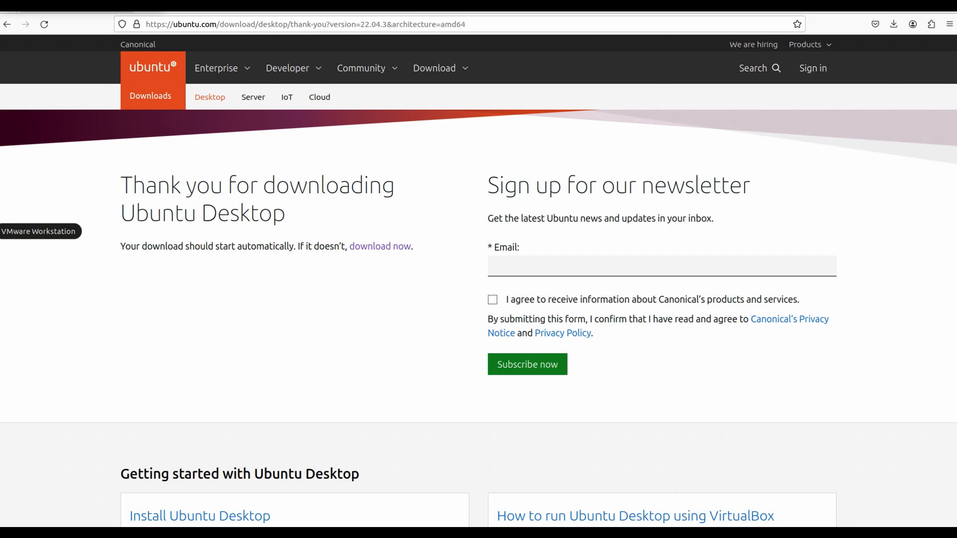
- Launch VMware Workstation and start File > New Virtual Machine
click(2, 232)
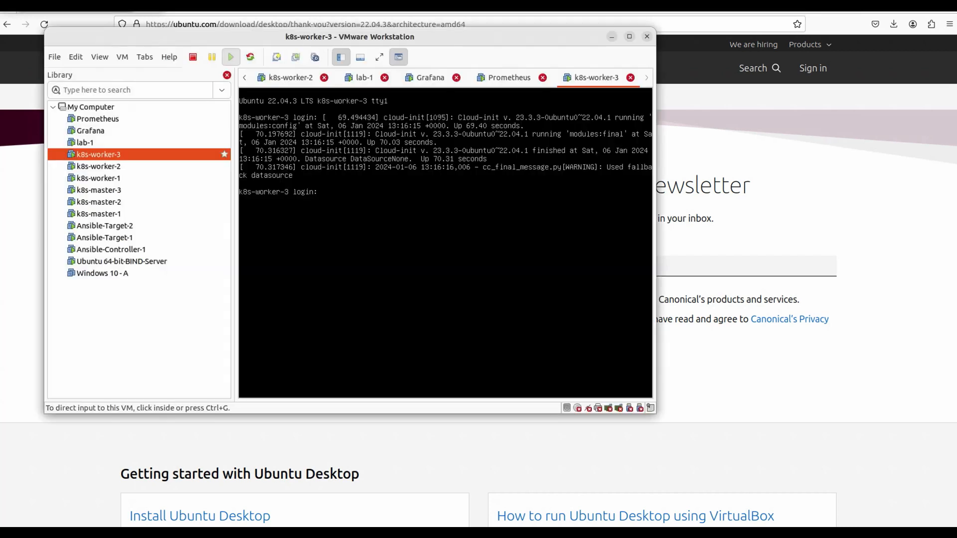
click(105, 66)
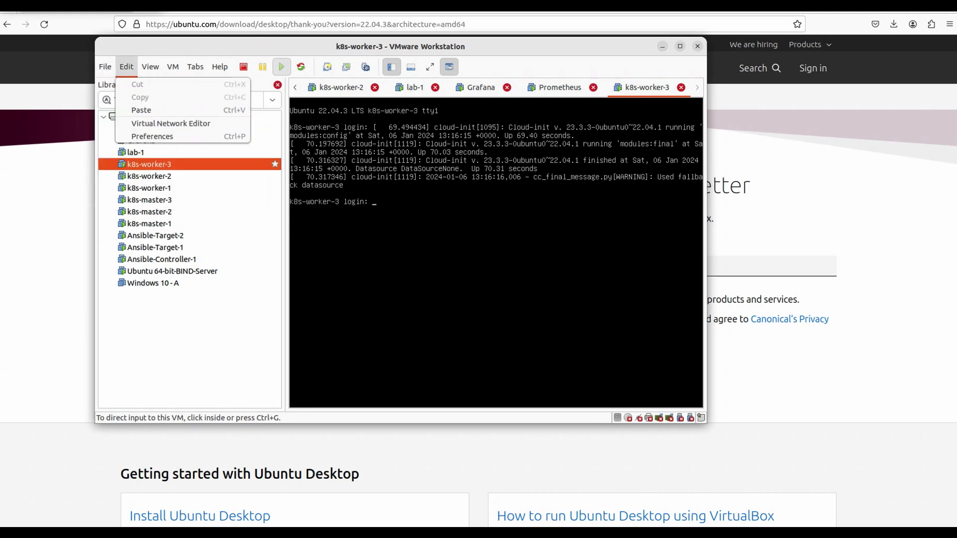
key(Right)
key(Left)
key(Down)
key(Return)
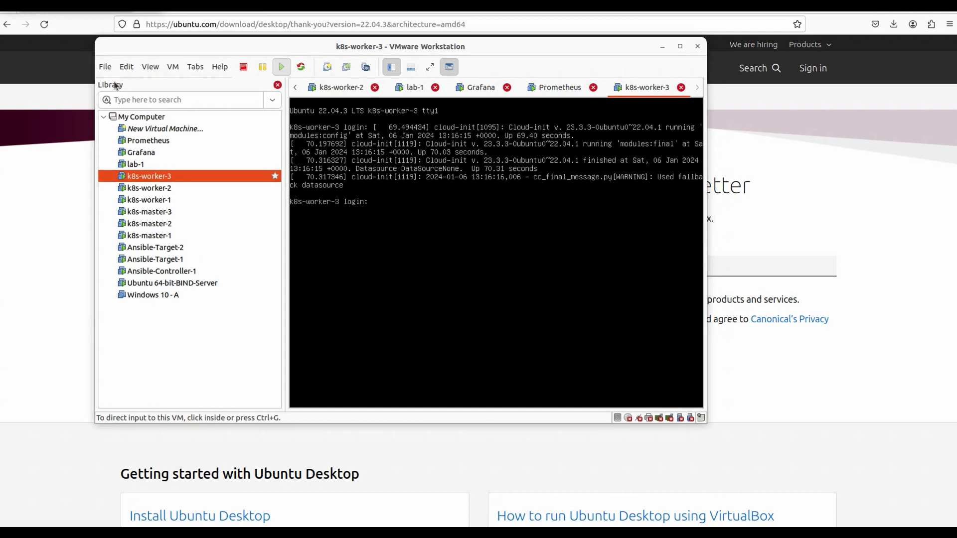
- Keep the default configuration type and use the Ubuntu 22.04.3 ISO from Downloads as the source
click(559, 410)
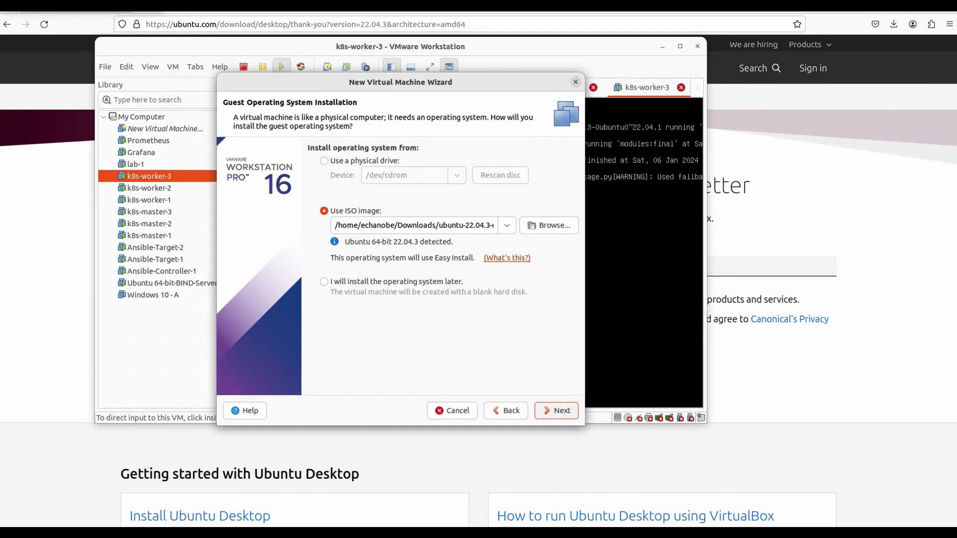
click(549, 225)
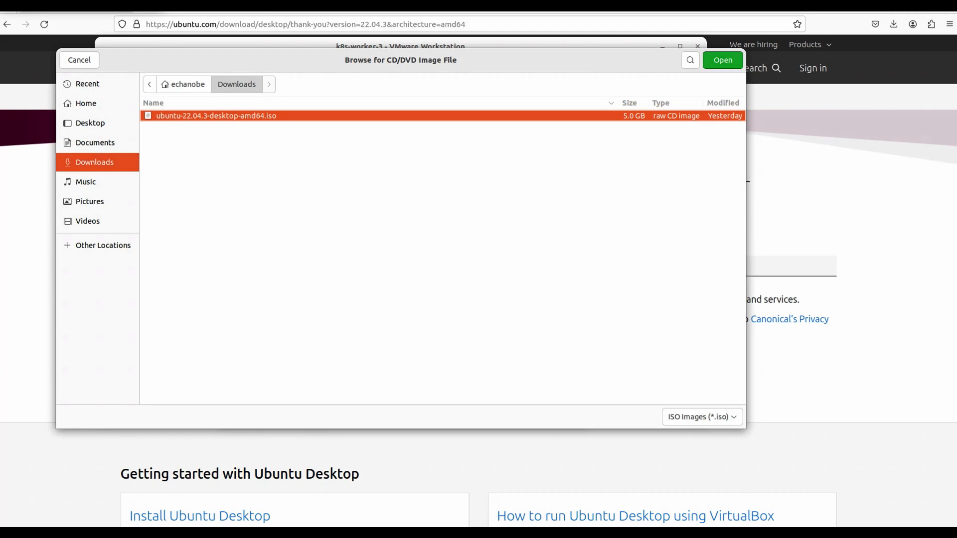
key(Return)
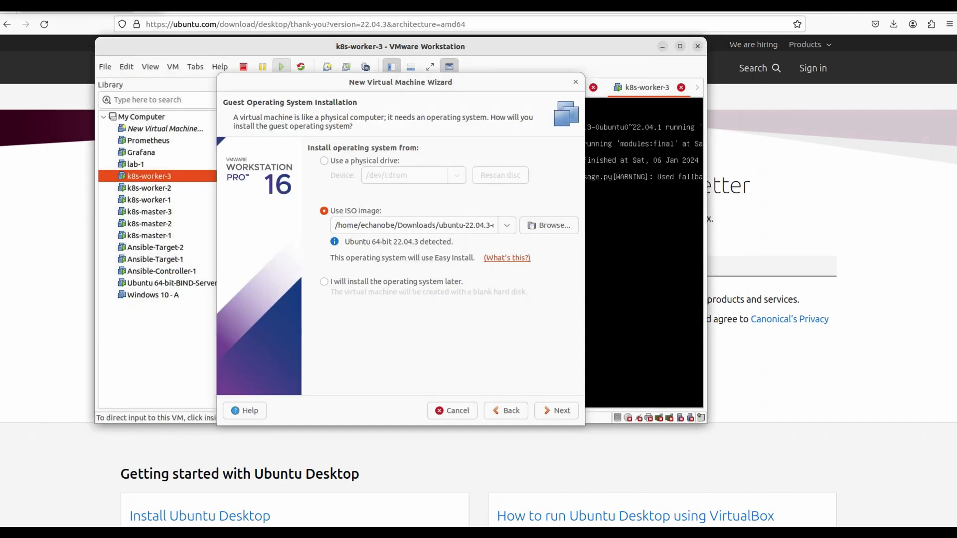
click(557, 410)
- Enter the Linux user's full name, user name and password for Easy Install
double_click(387, 155)
key(BackSpace)
text(BelReyz toolkIT)
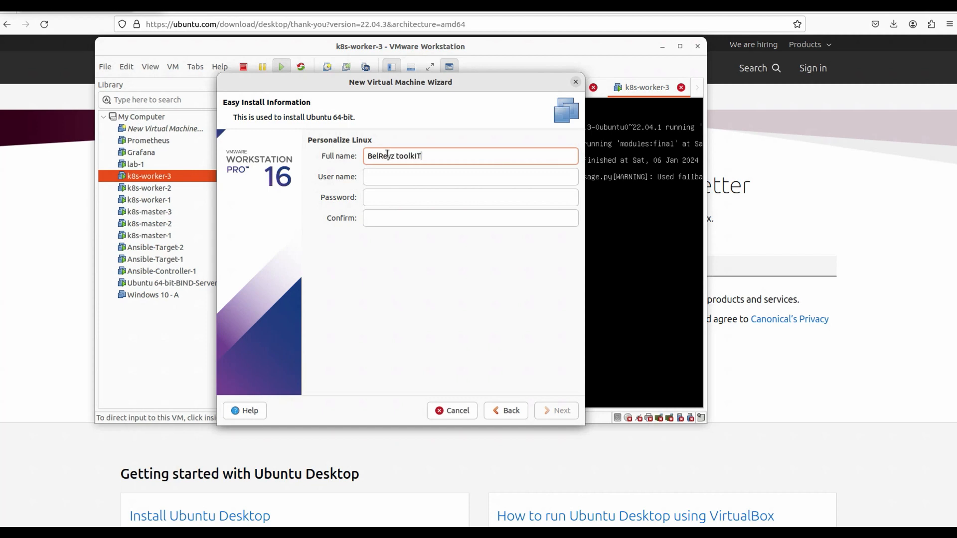
key(Tab)
key(Tab)
text(******)
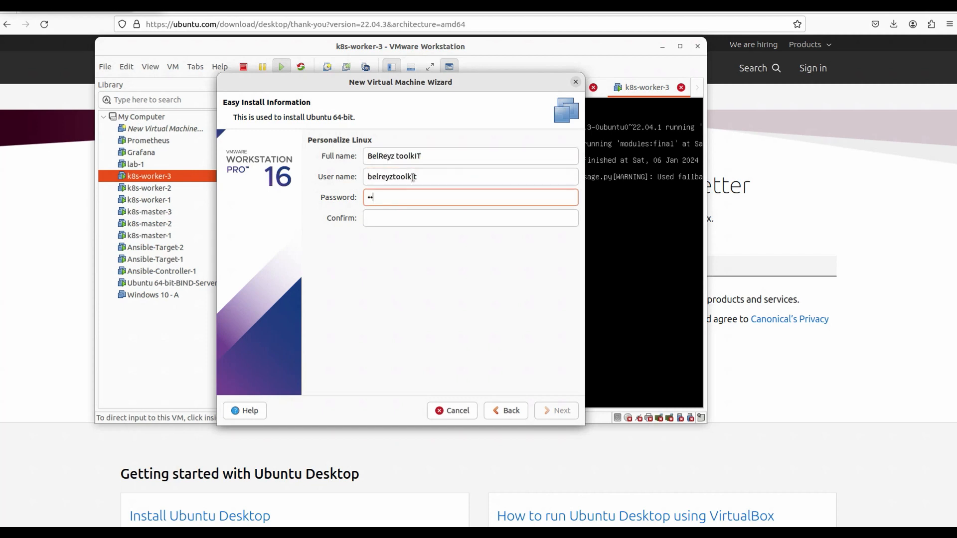
text(********)
key(Tab)
text(**************)
key(shift+Tab)
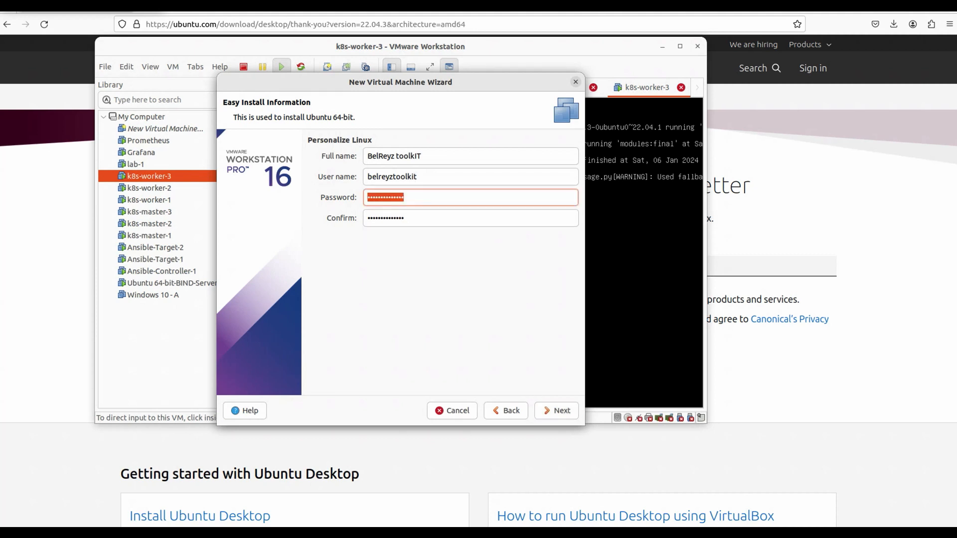
click(556, 415)
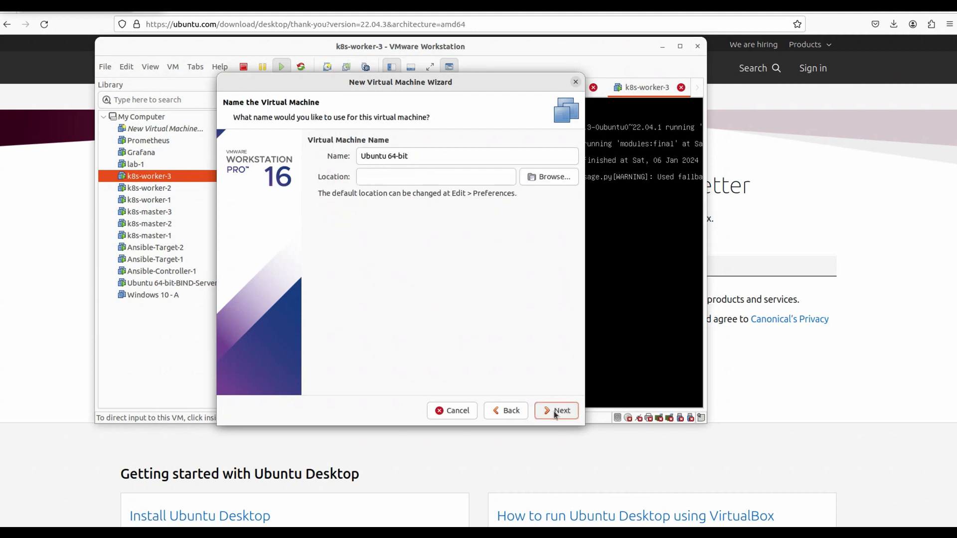
- Name the VM after the user and store it in /media/VMWARE-TOSHIBA-Ubuntu/VMWARE
key(Tab)
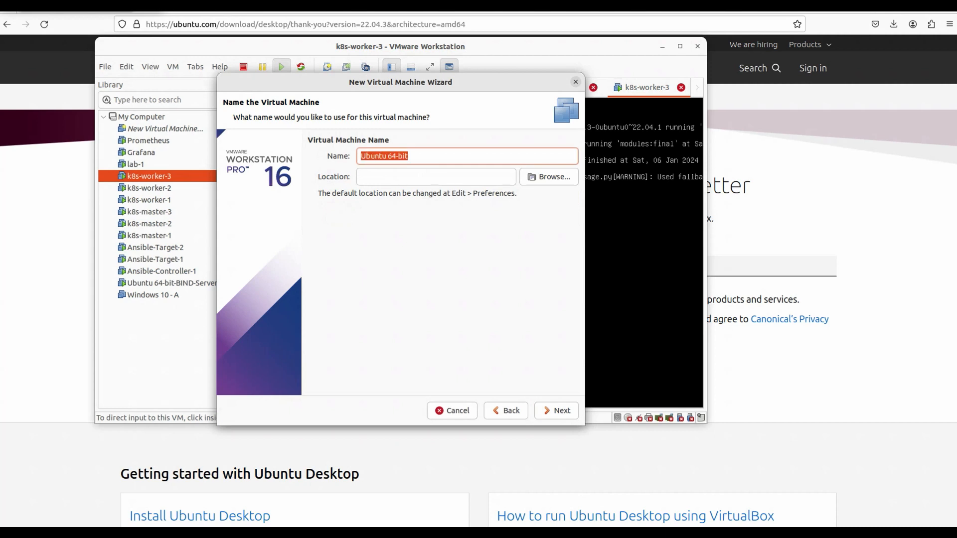
text(BelReyz toolkIT)
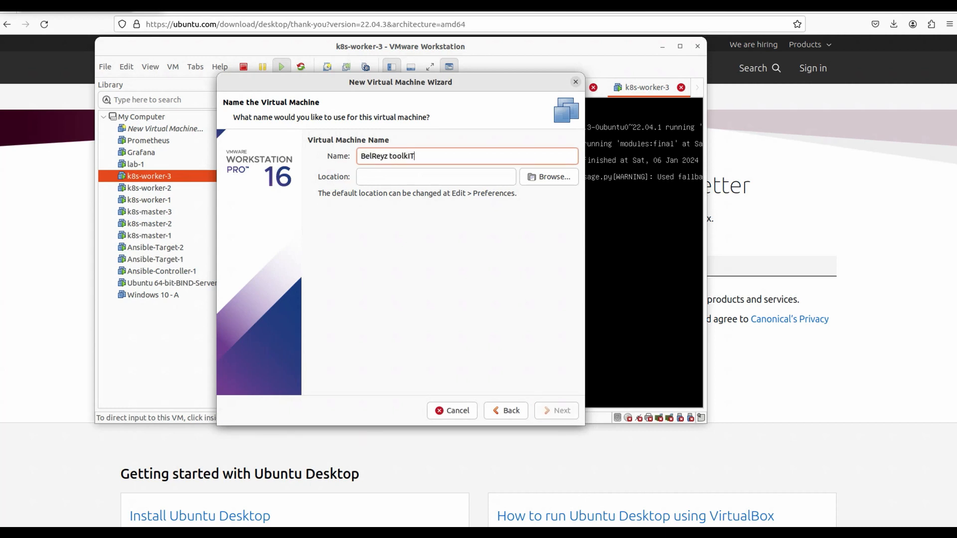
click(548, 178)
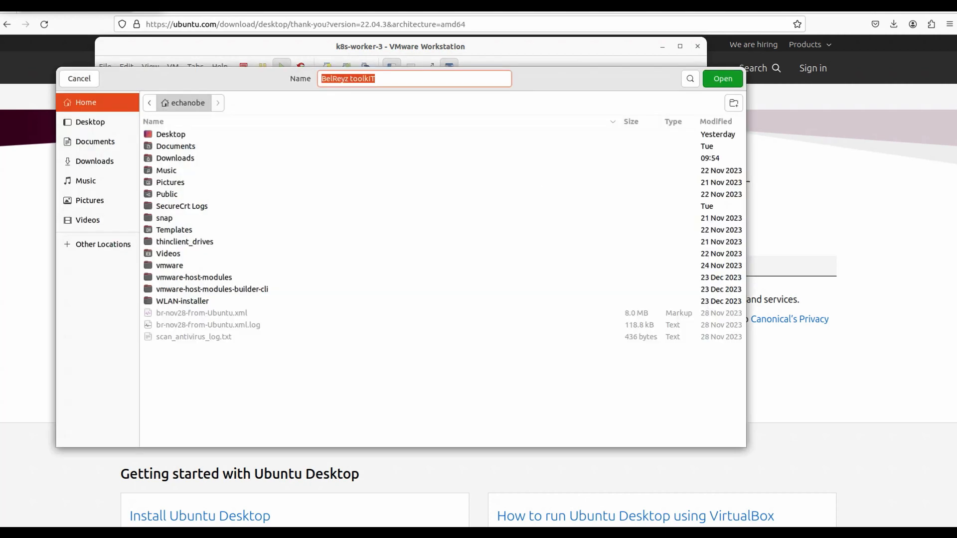
click(102, 244)
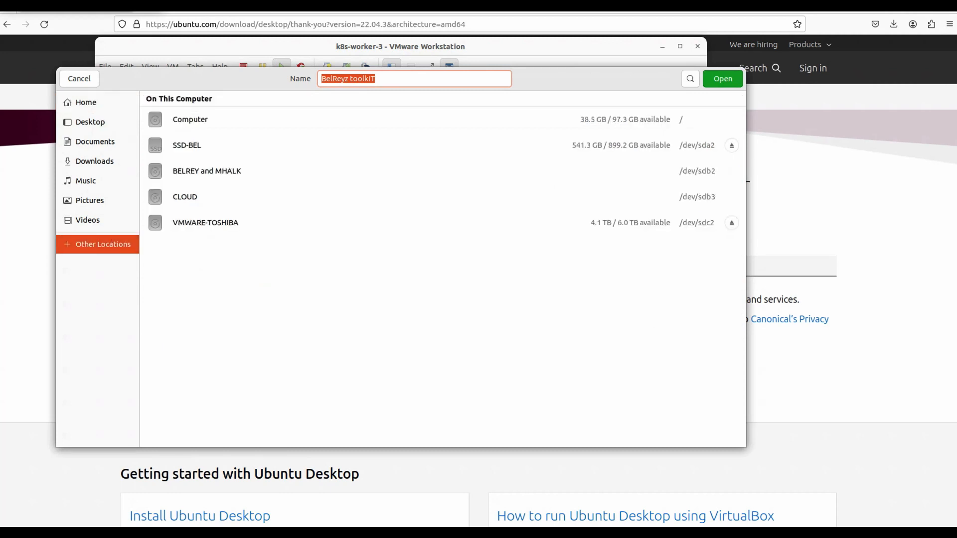
click(226, 219)
click(179, 160)
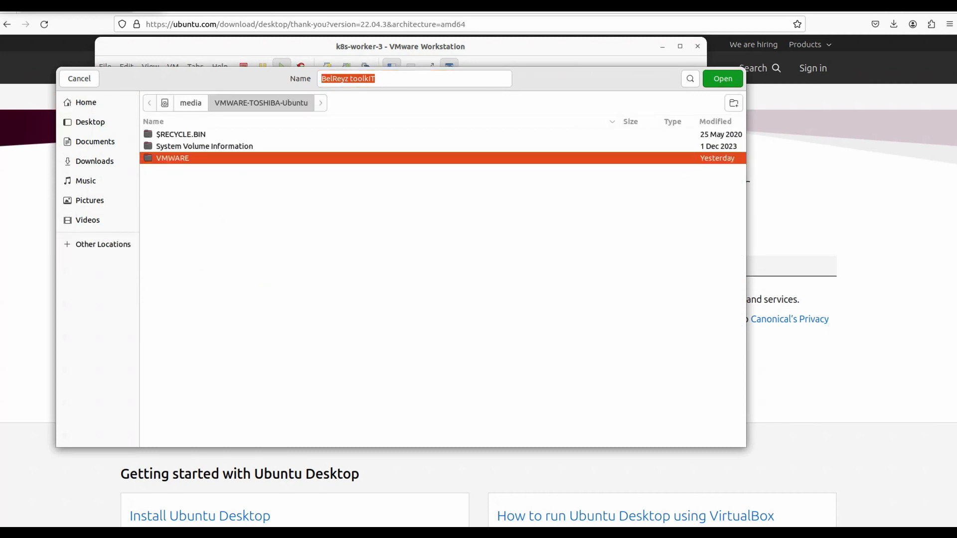
double_click(179, 160)
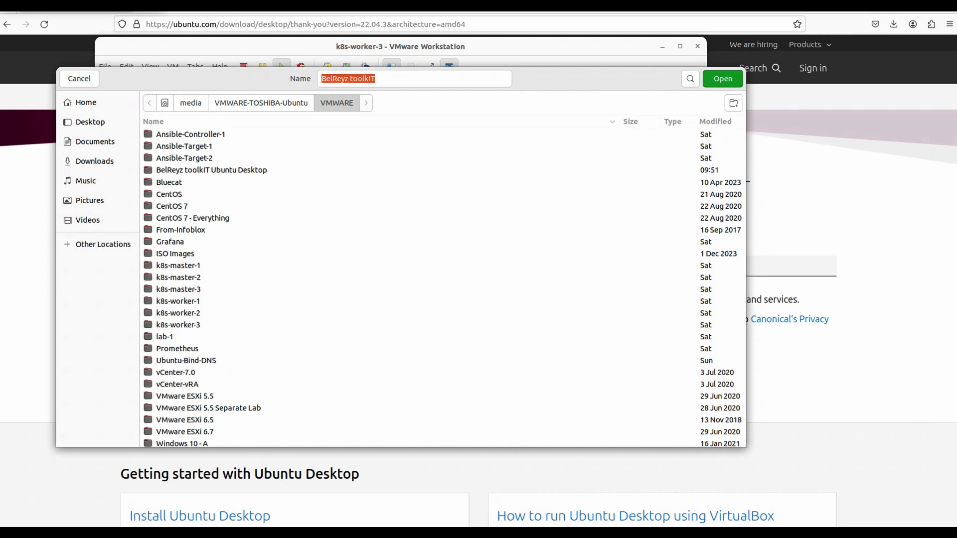
click(719, 81)
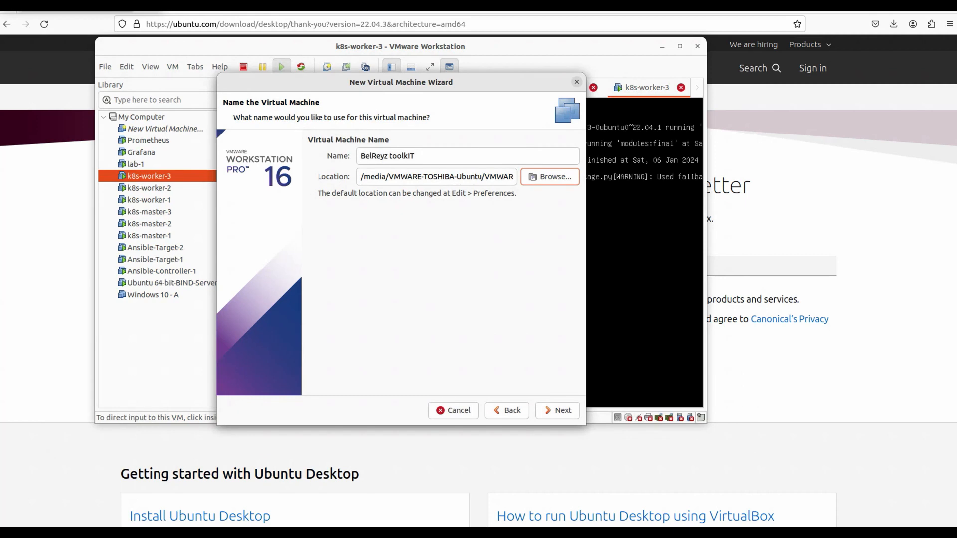
- Raise the maximum disk size from 20 GB to 50 GB and open the hardware settings
click(560, 411)
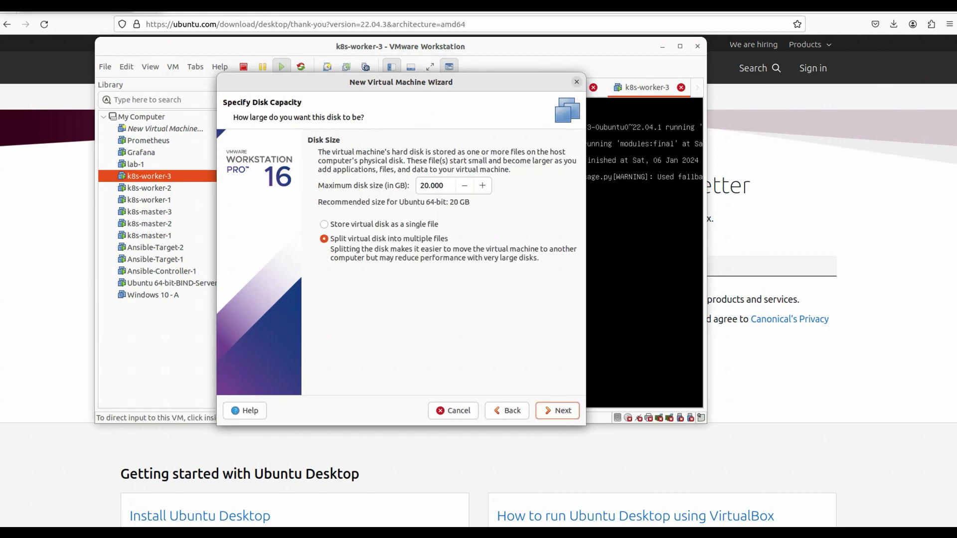
drag(420, 186, 425, 186)
text(5)
click(557, 411)
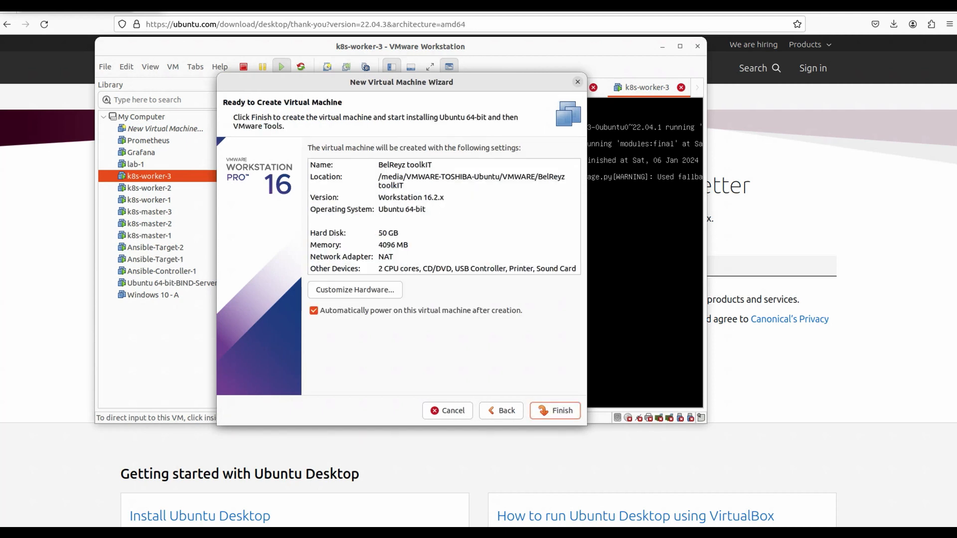
click(355, 290)
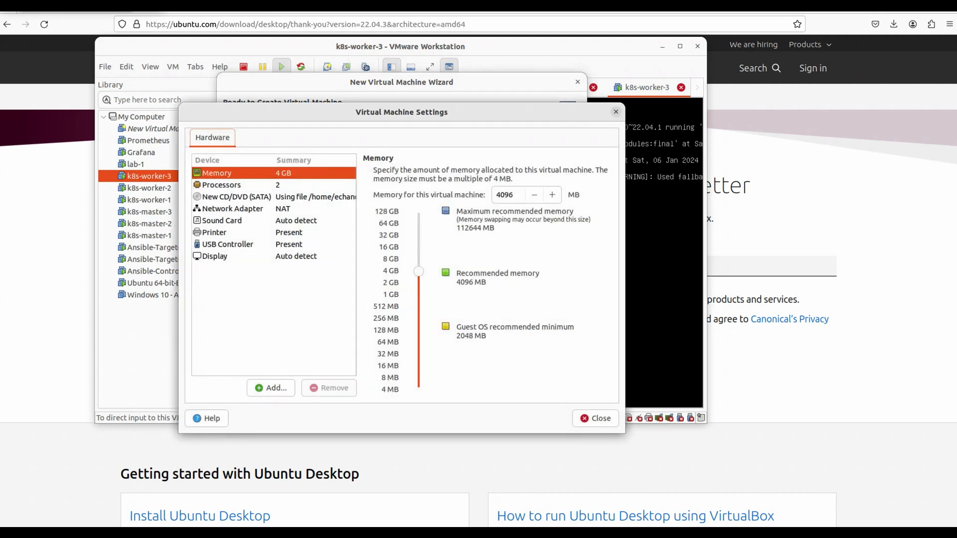
- Set the Network Adapter to Bridged, then finish the wizard so the VM boots
click(232, 209)
click(449, 218)
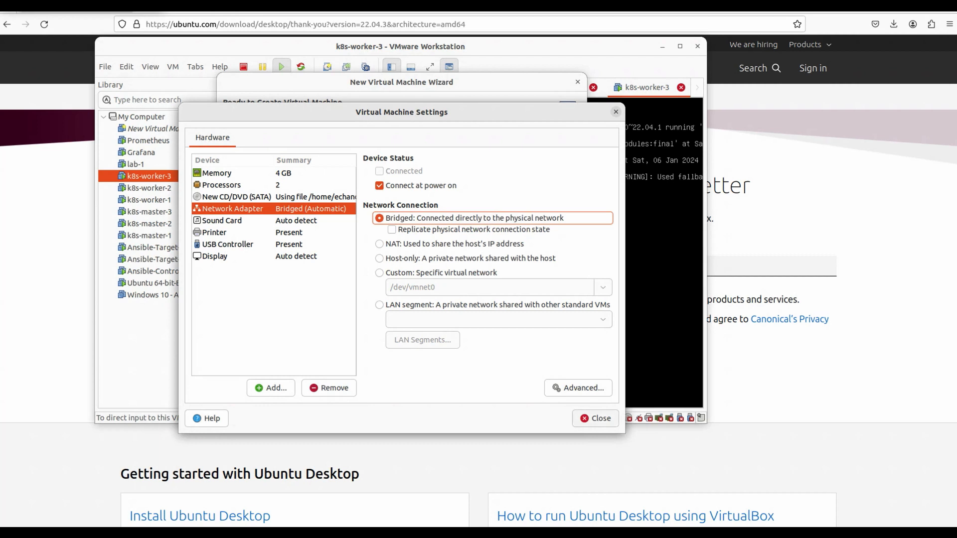
click(601, 421)
click(562, 349)
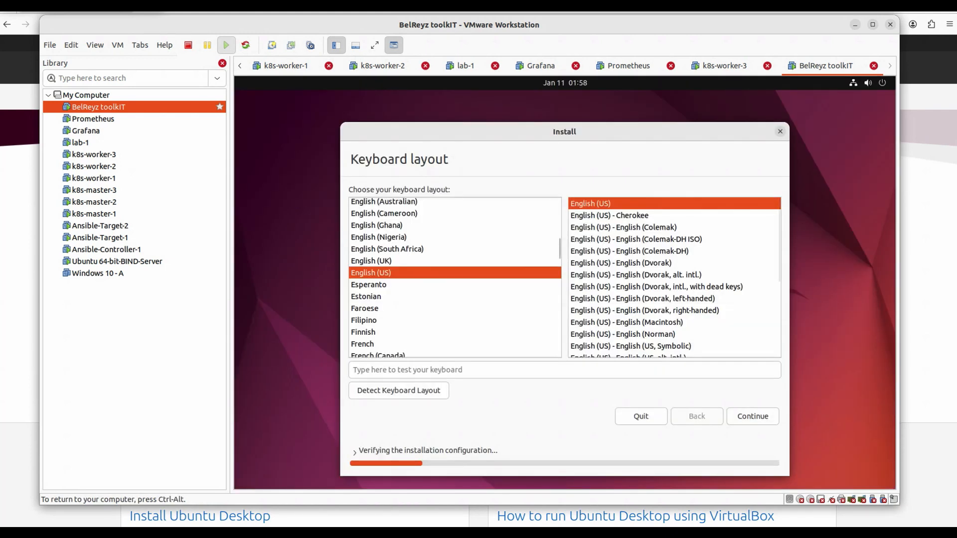
- Accept English (US) keyboard and normal installation, erase the whole disk, and choose Singapore
click(753, 416)
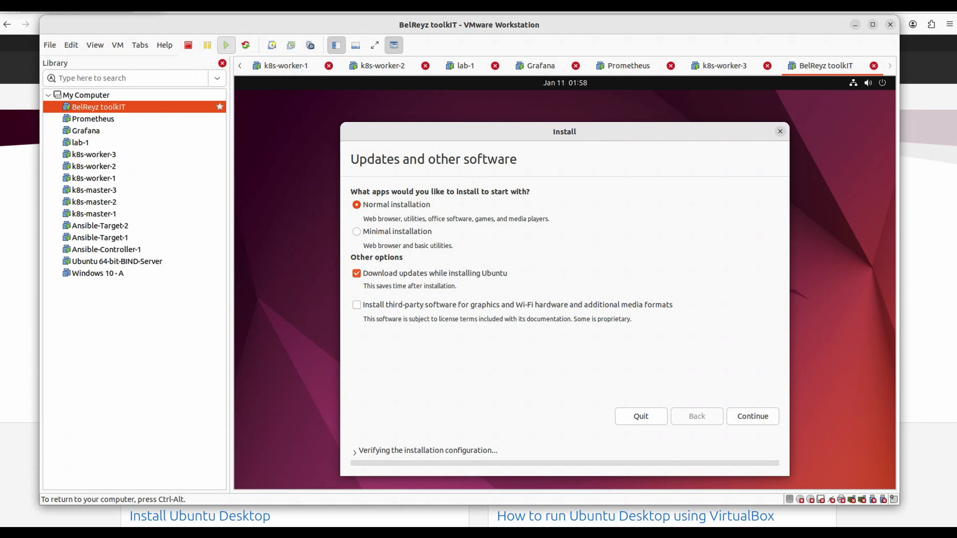
click(753, 417)
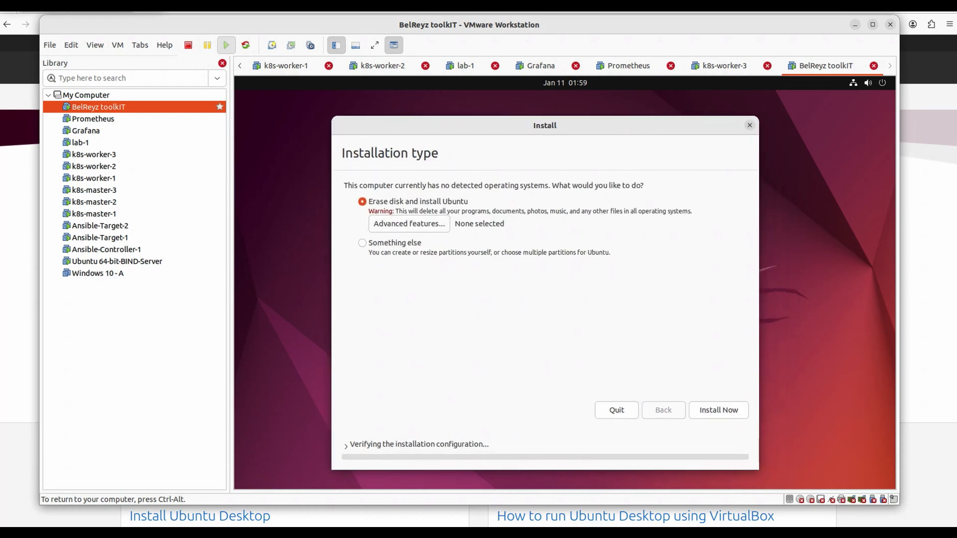
click(719, 410)
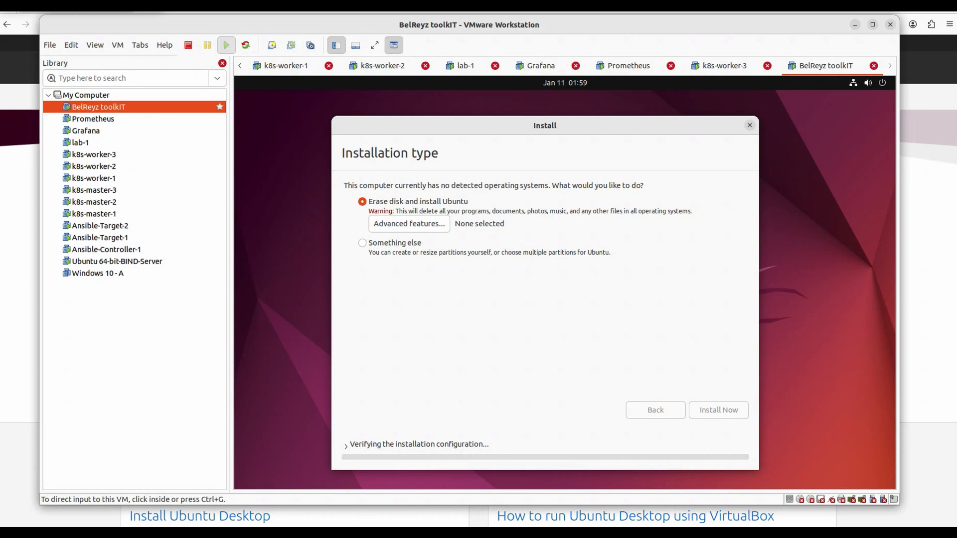
click(697, 347)
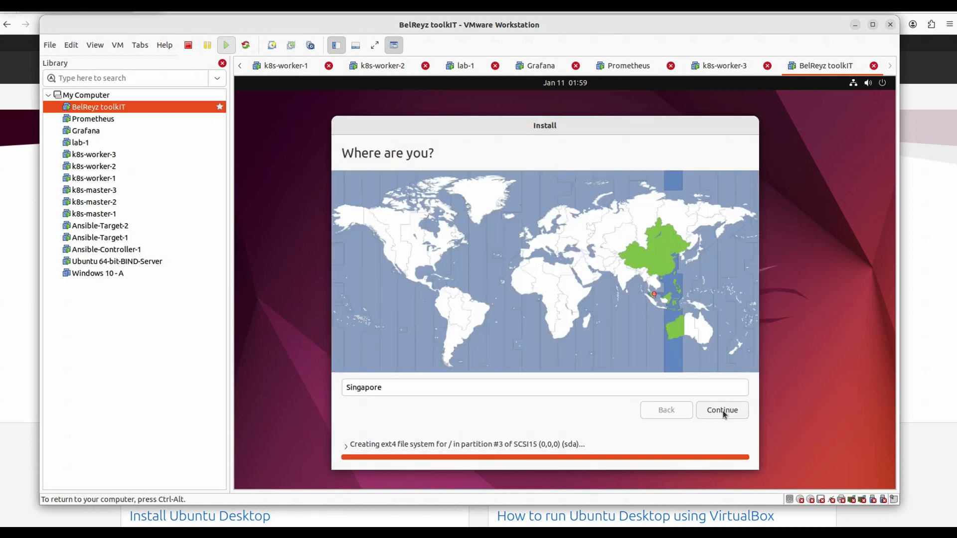
click(722, 412)
- Enter the user's full name, computer name, username and confirmed password, then continue installing
text(BelReyz)
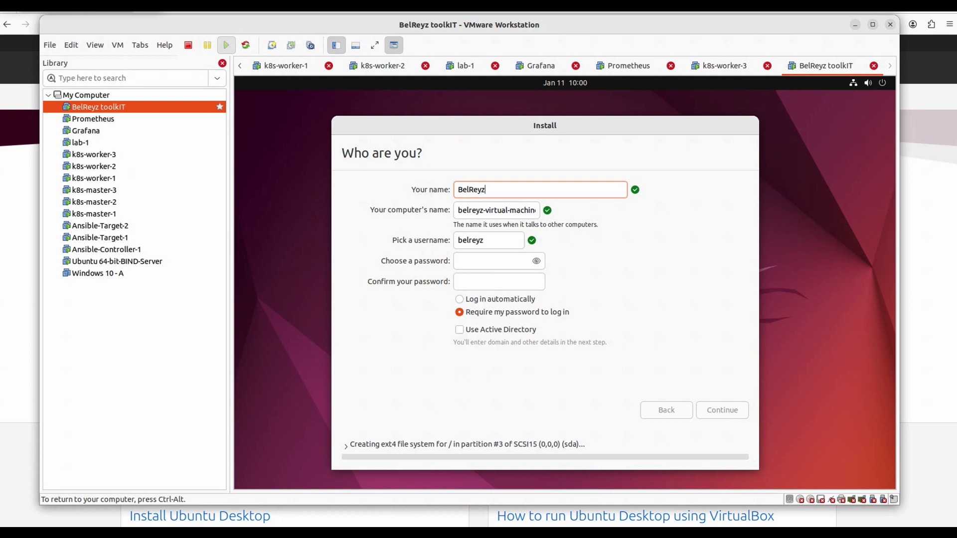
text( toolkIT)
drag(487, 211, 538, 212)
text(toolk)
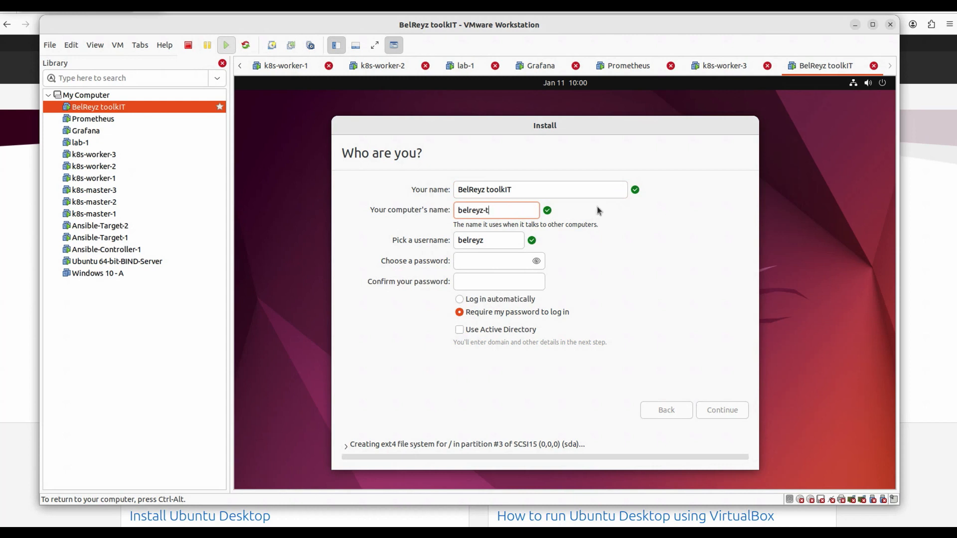
text(IT-ubuntu-desktop)
key(Tab)
text(toolkit)
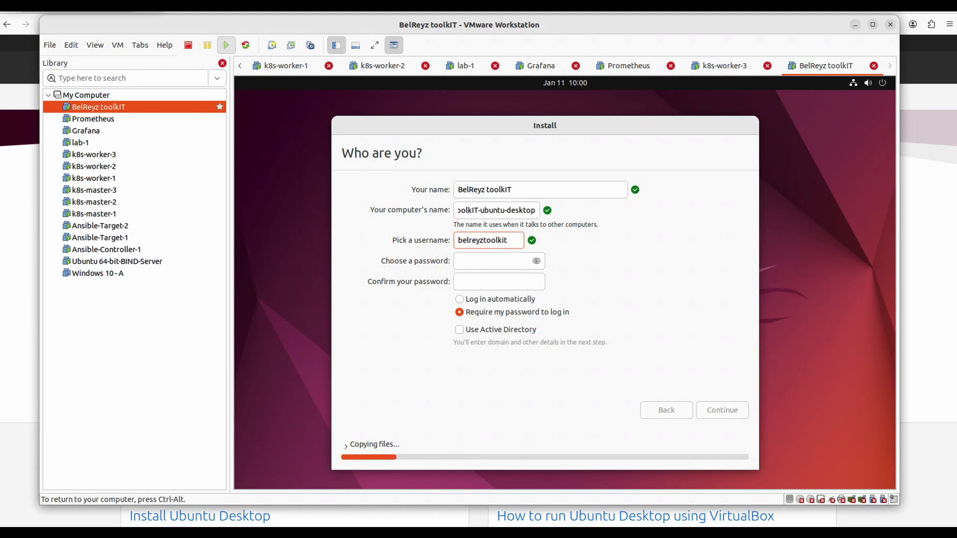
key(Tab)
text(password1)
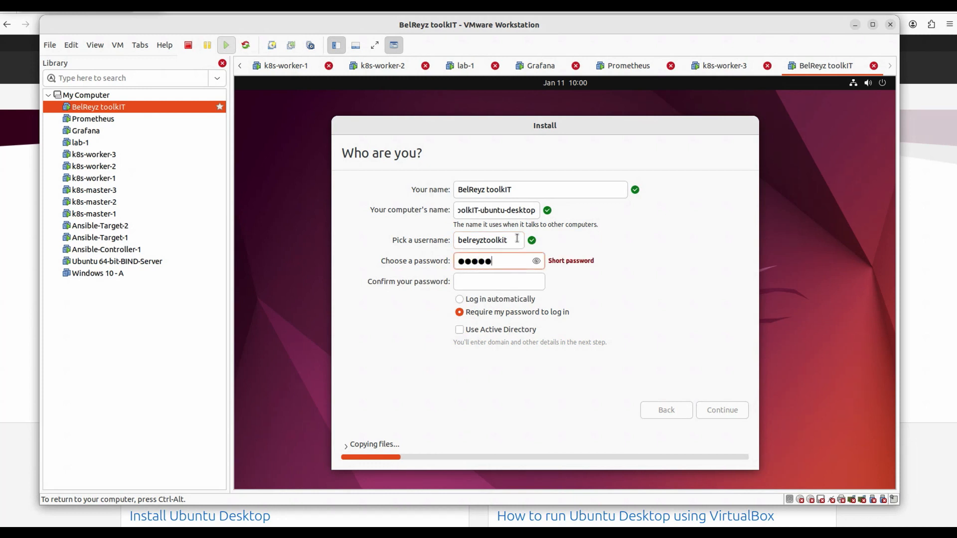
text(23●)
key(Tab)
text(pa)
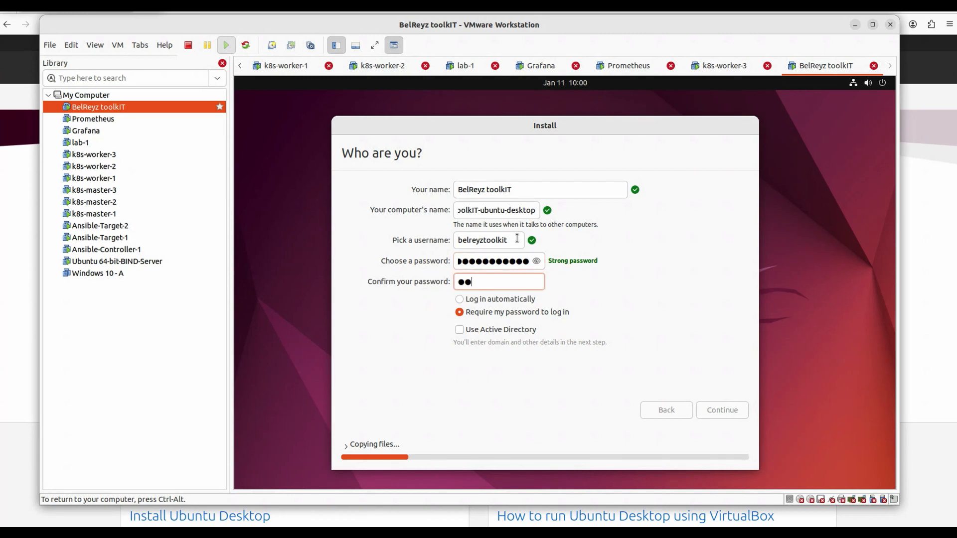
text(●●●●●●●●●●●)
click(728, 414)
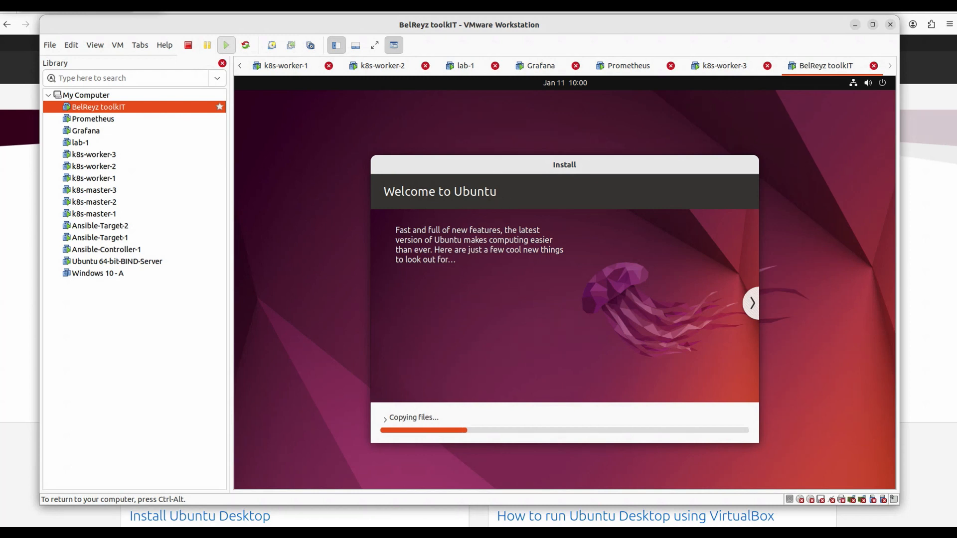
- Release input with Ctrl+Alt and wait for the install to finish and reboot to login
key(ctrl+alt)
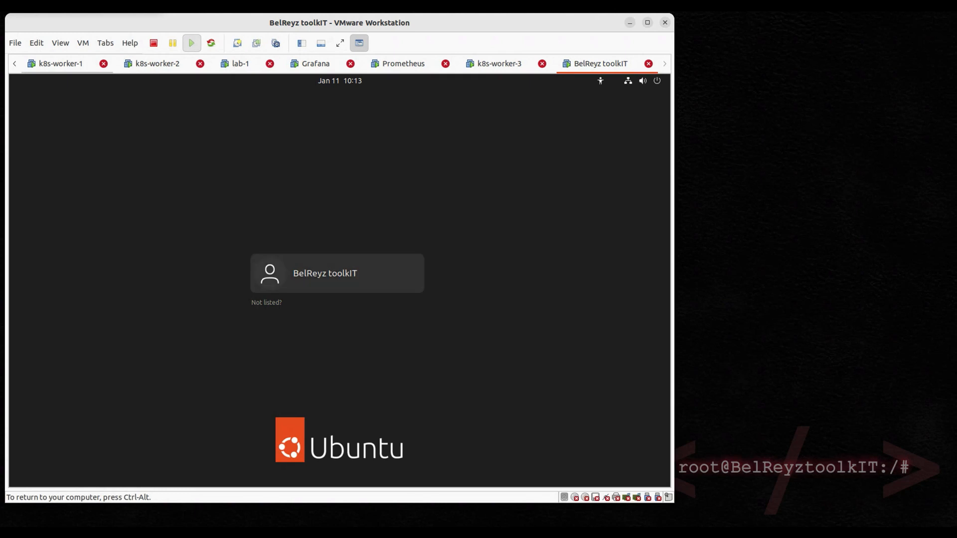
- Log in, skip Online Accounts and Ubuntu Pro, decline sending system info, and finish the welcome wizard
click(359, 271)
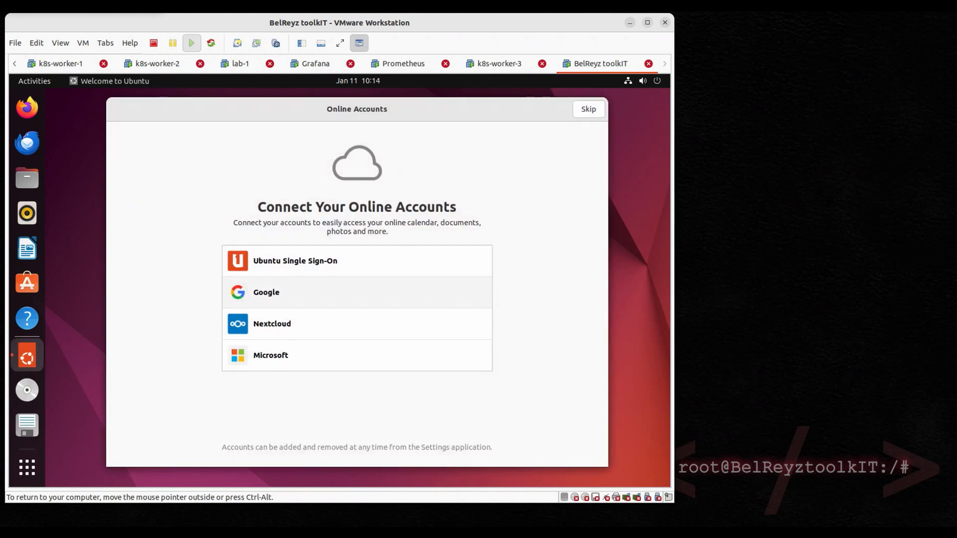
click(593, 112)
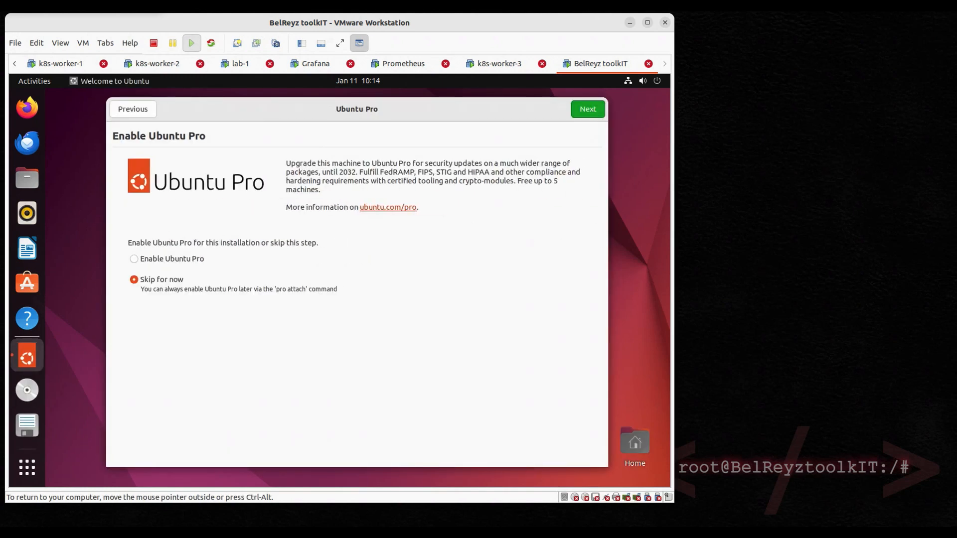
click(588, 110)
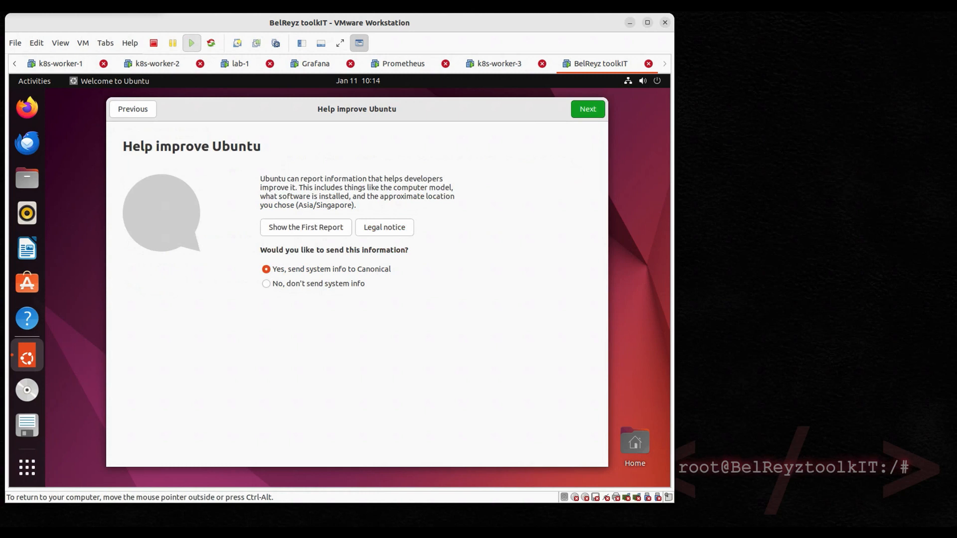
click(266, 284)
click(588, 110)
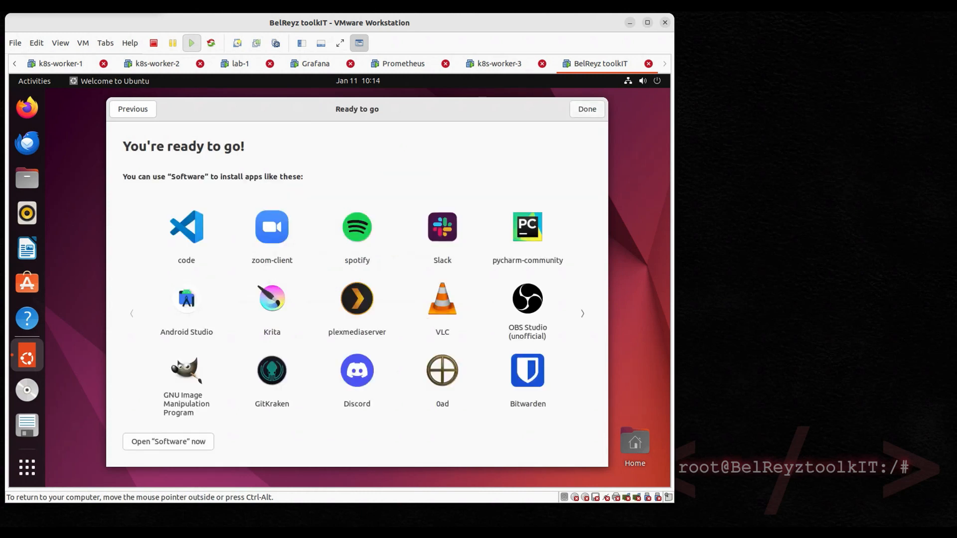
click(588, 110)
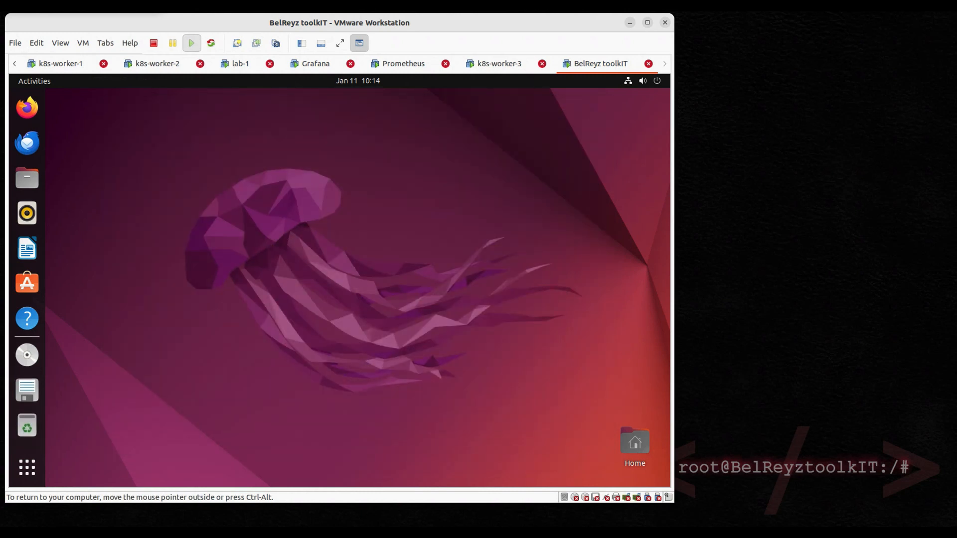
- Launch Firefox from the Ubuntu dock and skip its welcome setup to start browsing
click(29, 108)
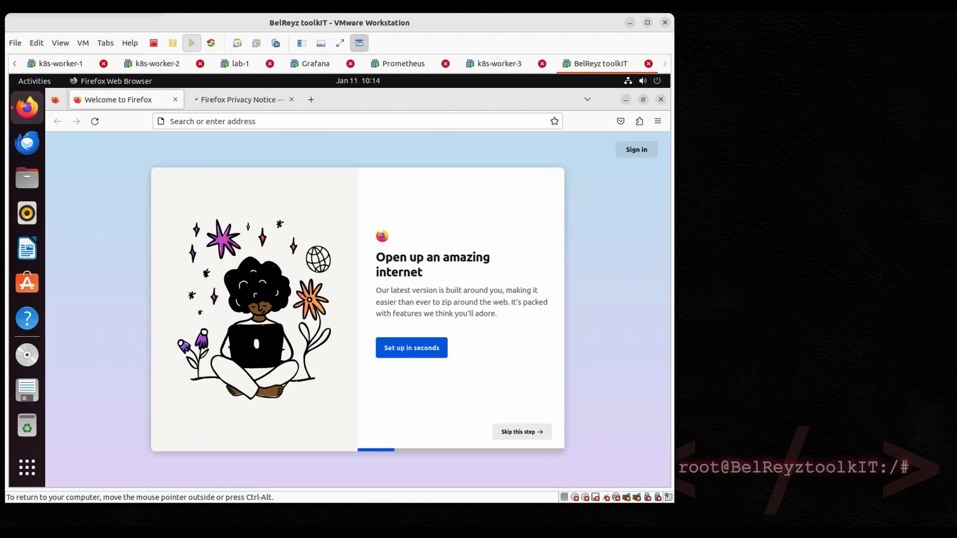
click(527, 436)
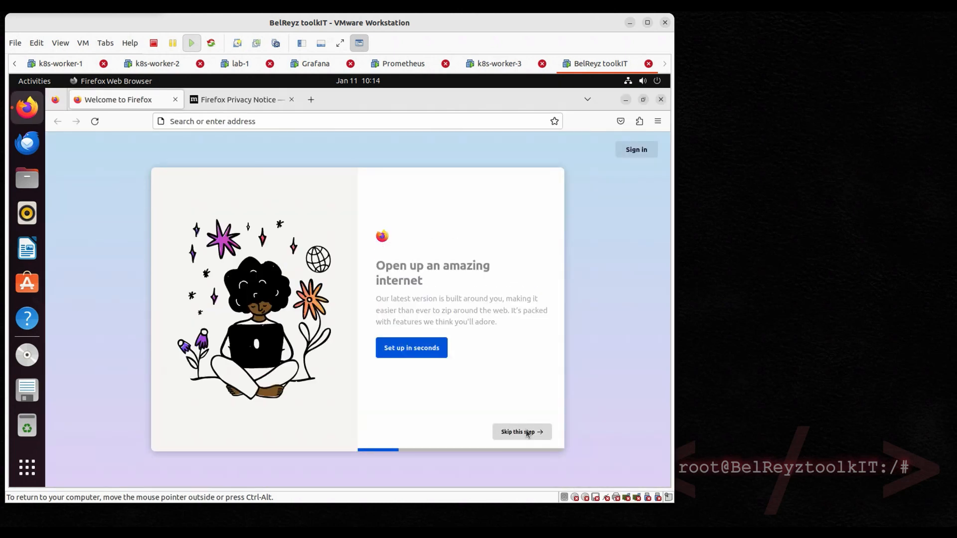
click(527, 437)
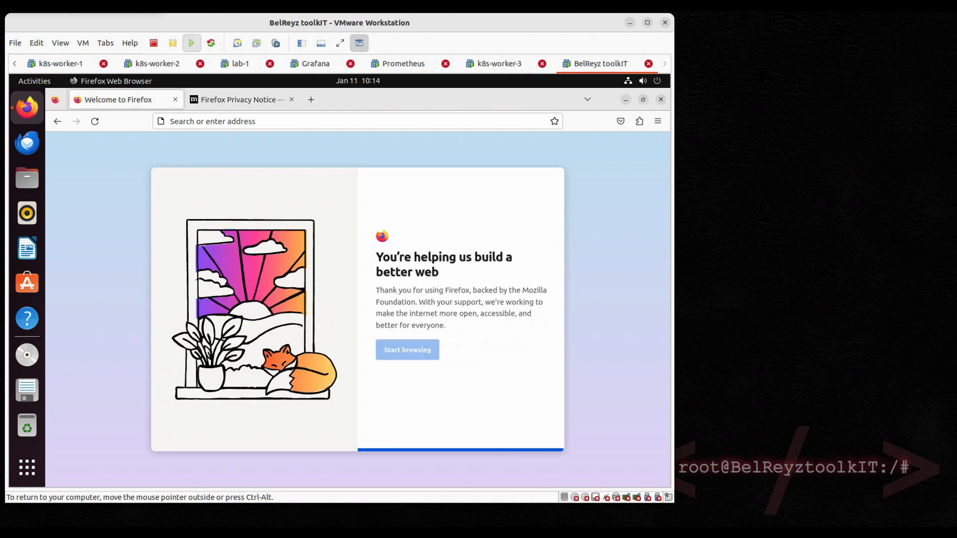
click(407, 359)
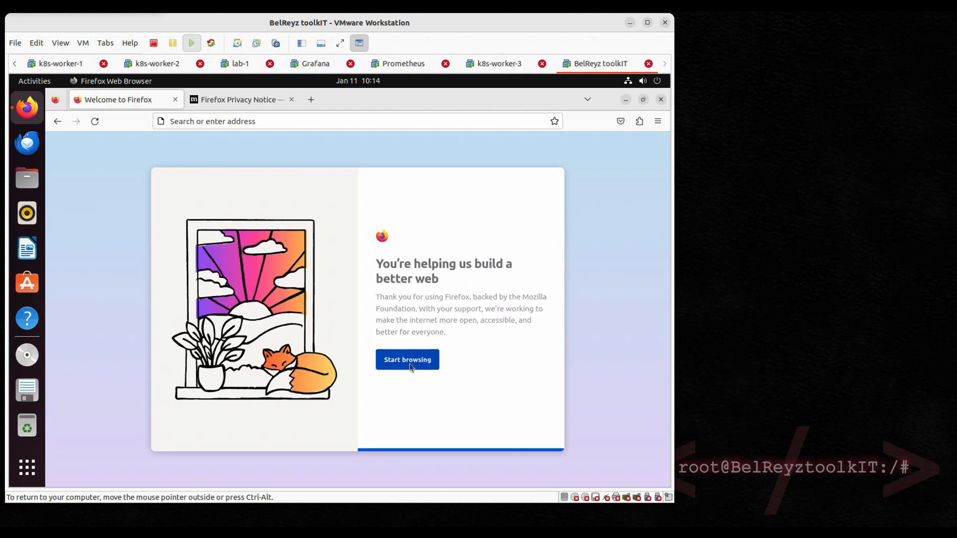
- Load youtube.com in the address bar and maximize the VMware window
text(youtube.cpm)
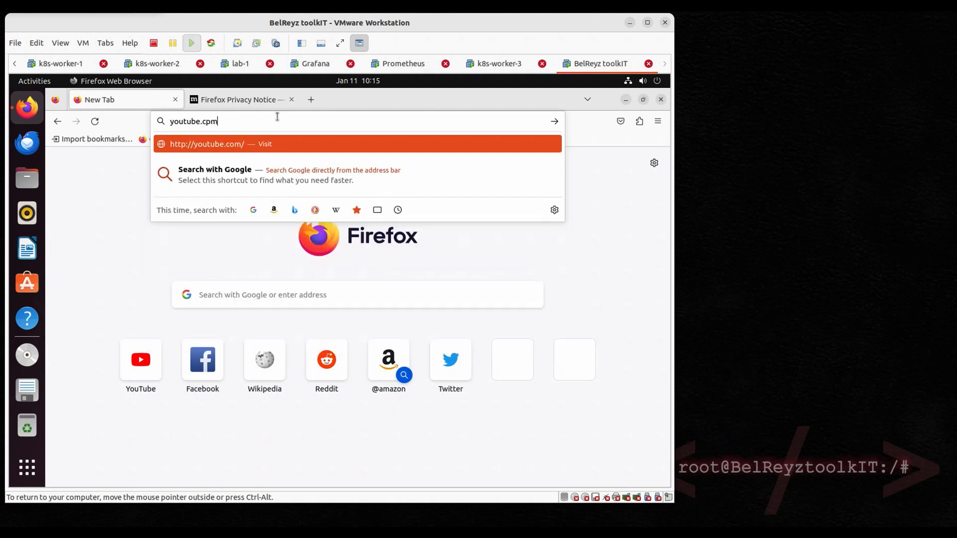
key(Return)
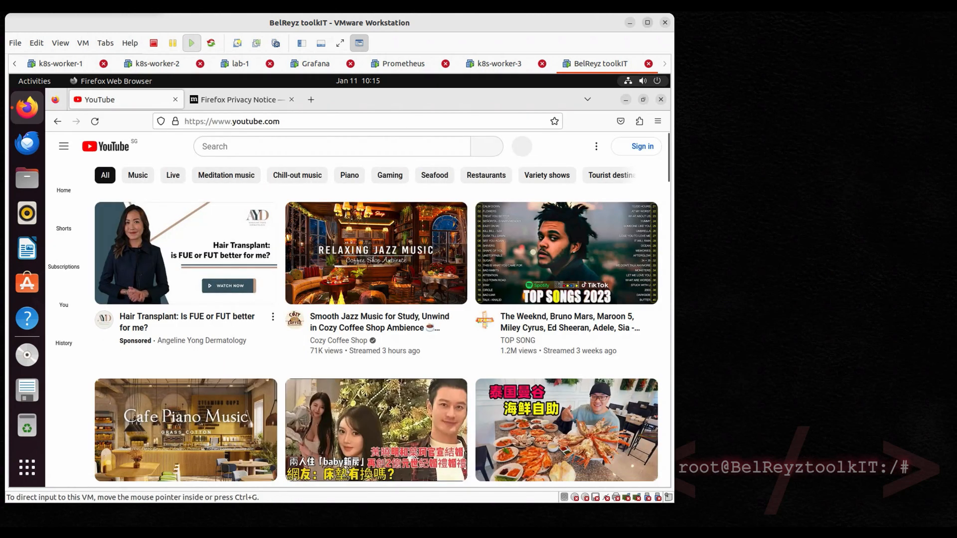
click(648, 23)
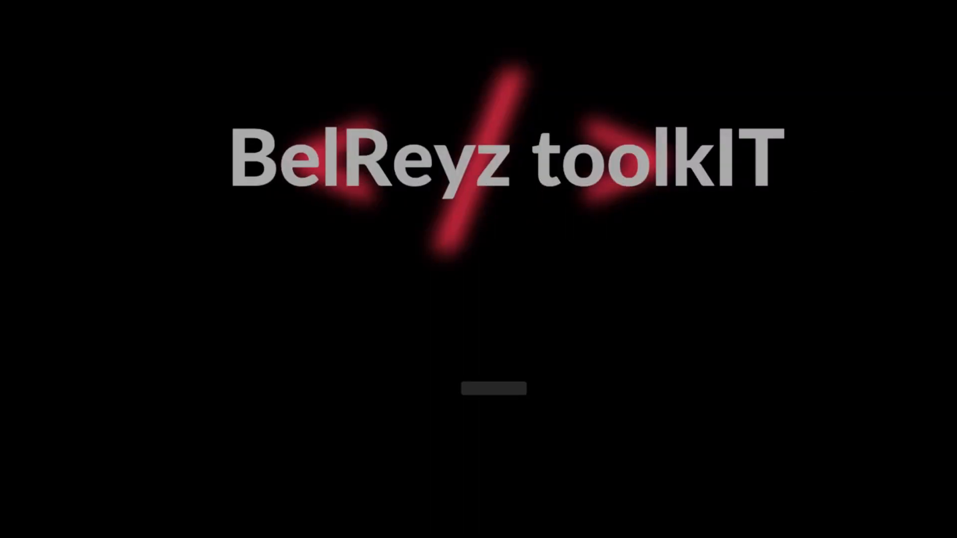